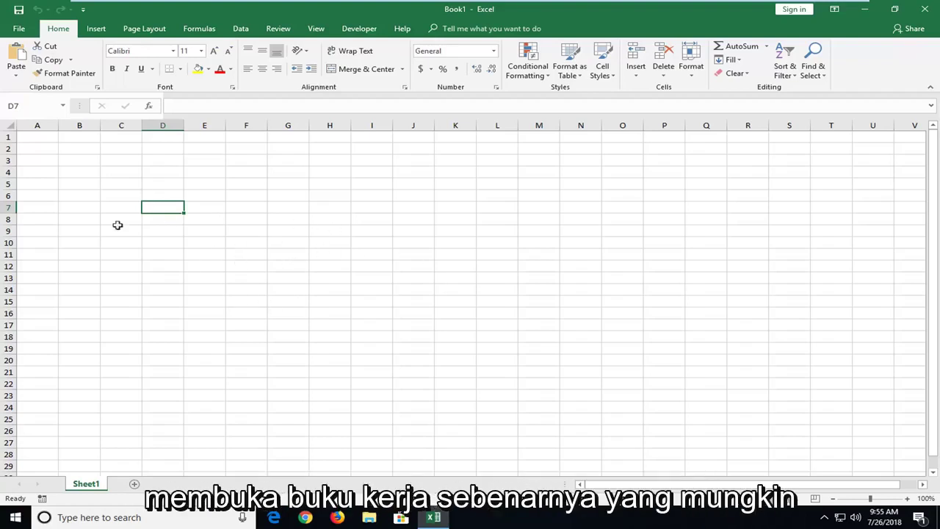
Open Excel Options at the Save settings, showing AutoRecover every 10 minutes and its file location.
left_click(95, 210)
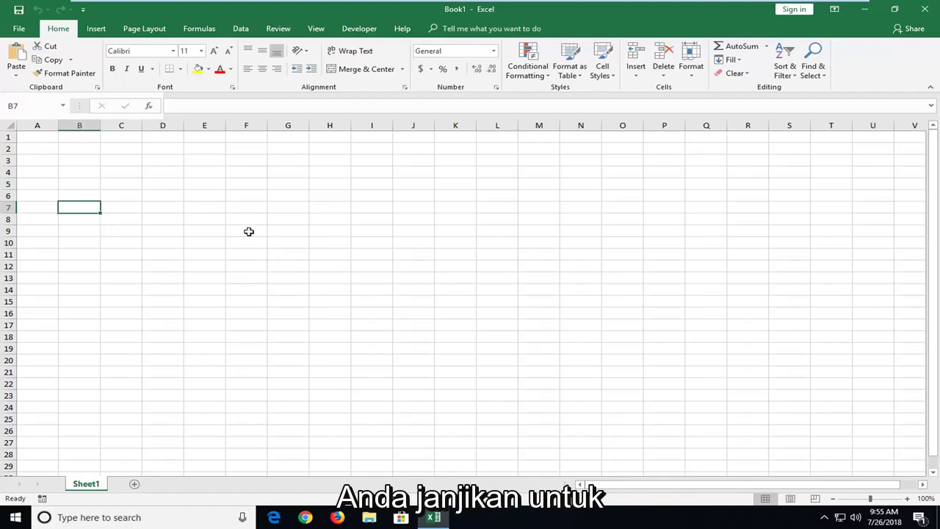
left_click(20, 31)
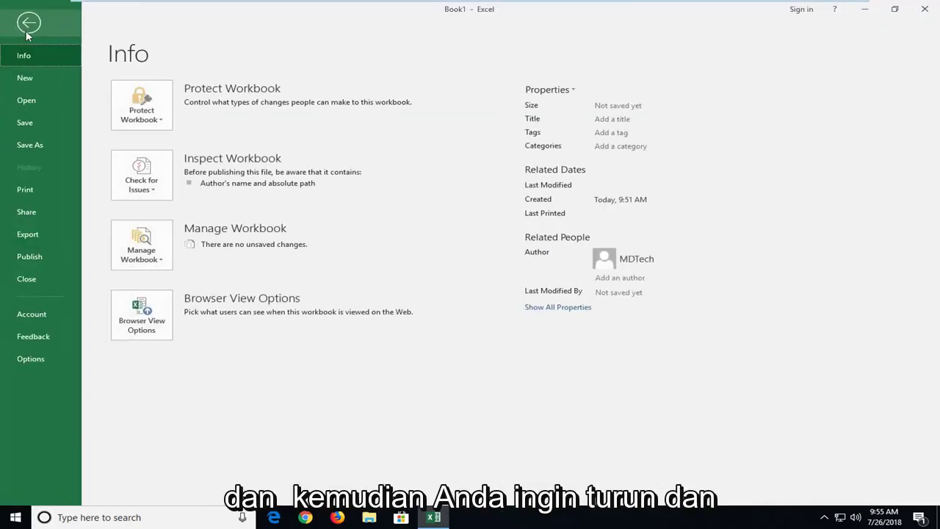
left_click(20, 365)
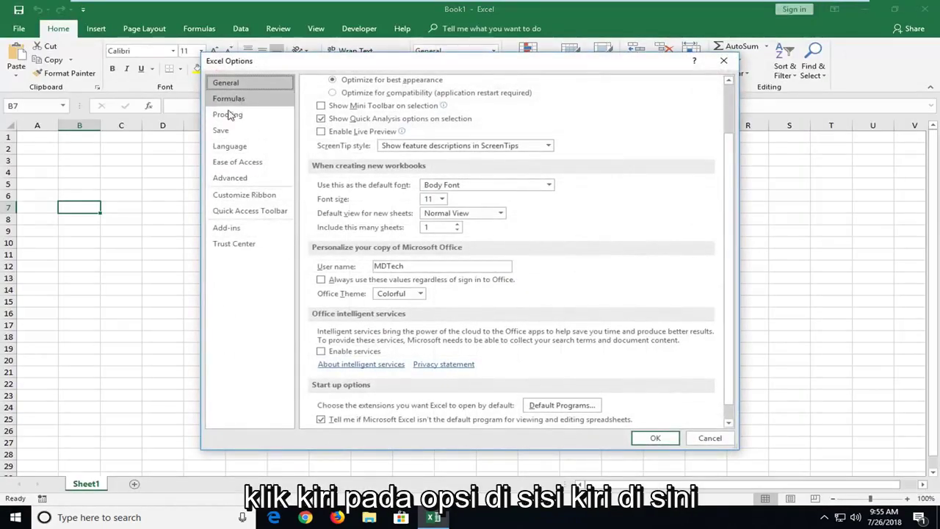
left_click(223, 137)
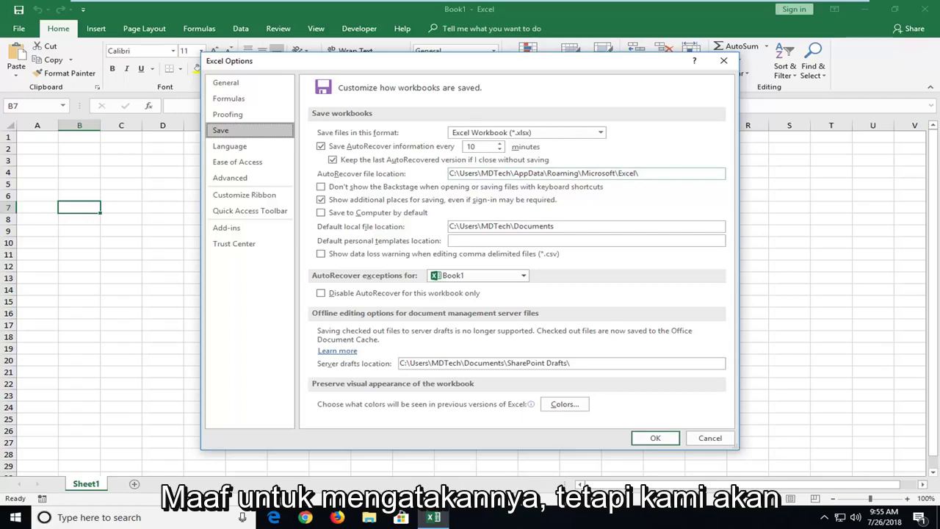
Open a This PC window and arrange it beside the Excel Options window.
left_click(9, 523)
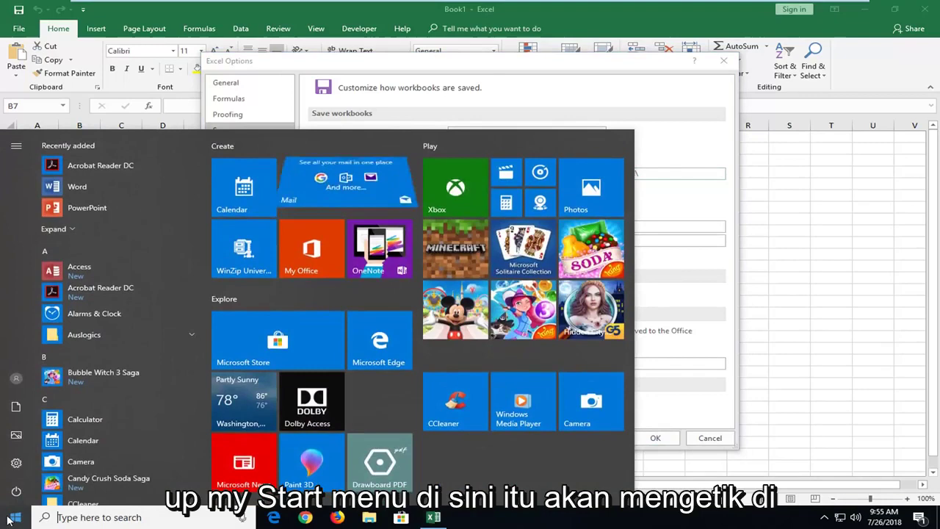
type("computer")
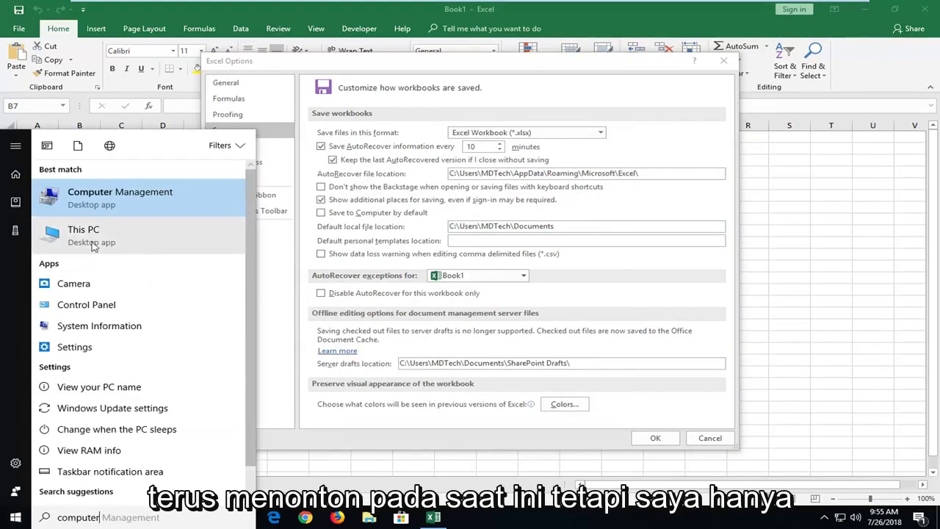
key("Escape")
key("super+e")
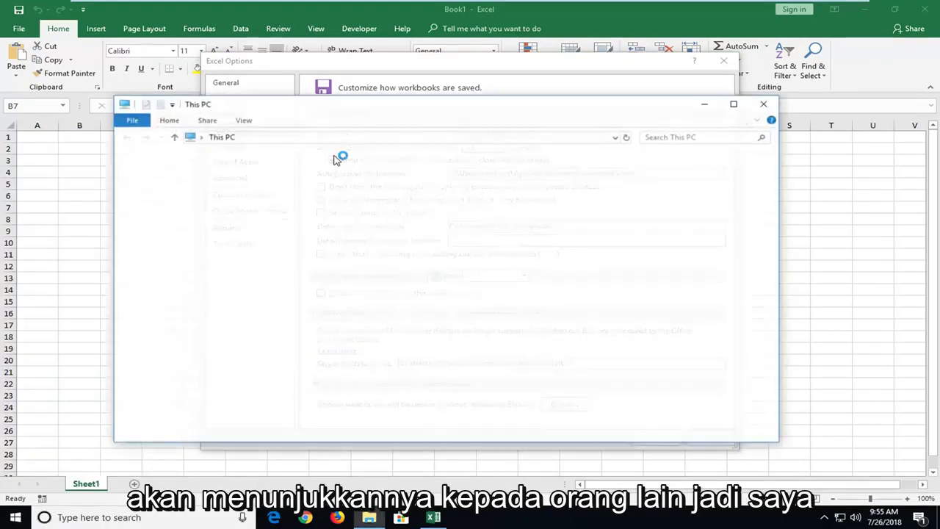
left_click_drag(316, 104, 688, 238)
left_click_drag(413, 65, 247, 37)
left_click(368, 517)
left_click_drag(621, 173, 592, 107)
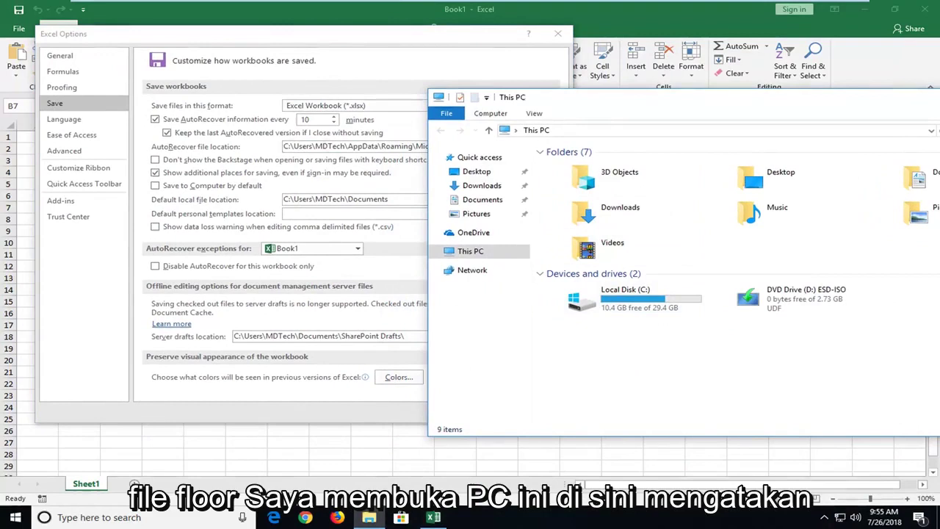
Browse Local Disk (C:) > Users into the user's profile folder and show its View settings.
left_click(626, 300)
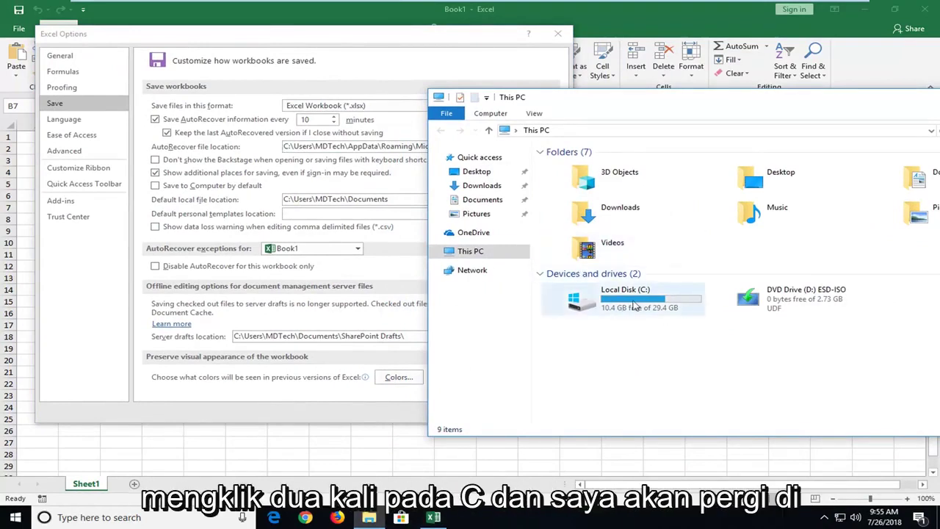
double_click(626, 299)
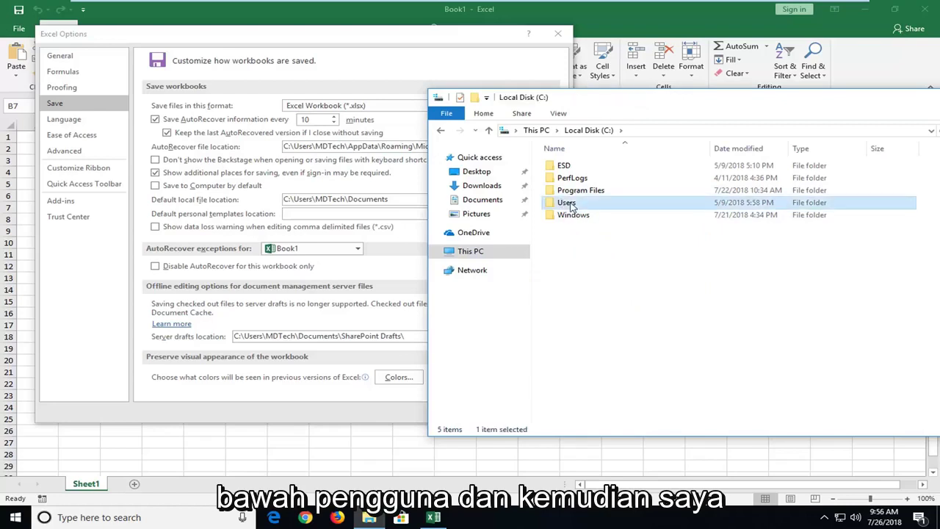
double_click(576, 203)
left_click_drag(579, 97, 628, 93)
left_click(636, 163)
double_click(636, 163)
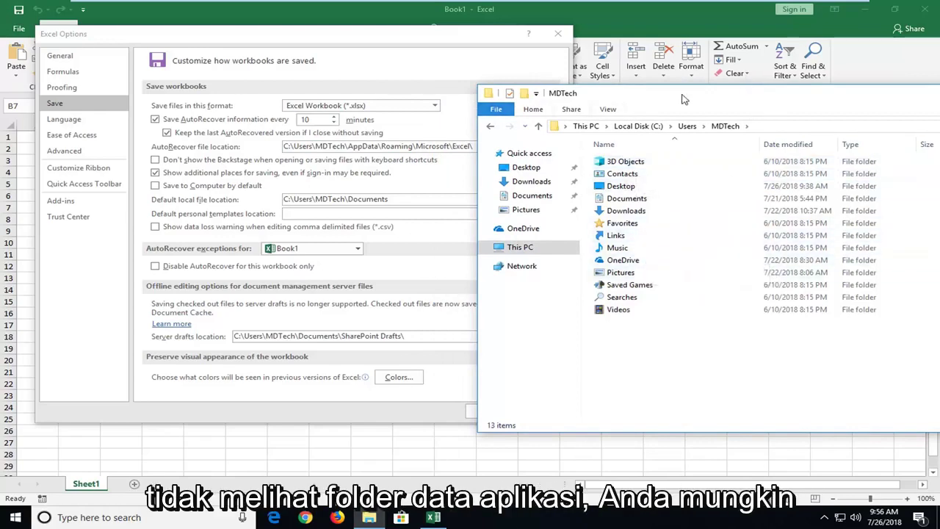
left_click_drag(685, 97, 414, 107)
left_click(337, 119)
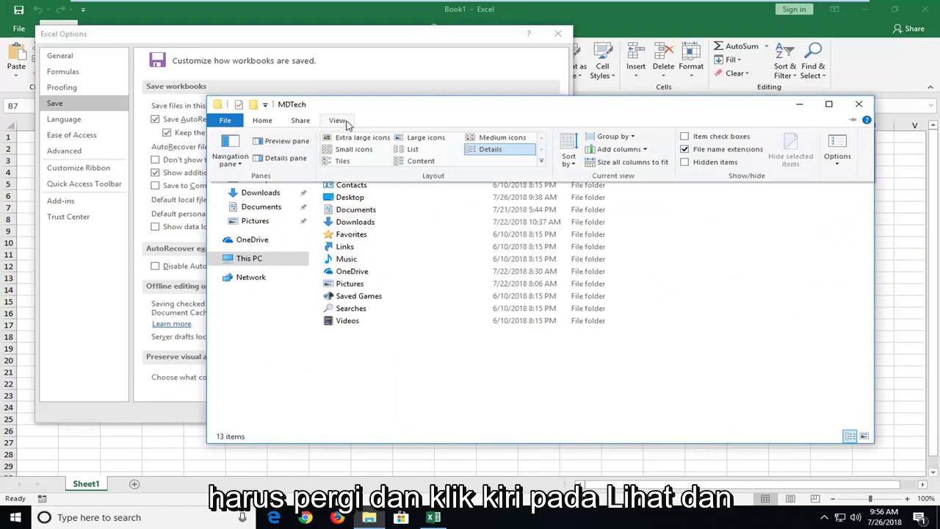
Turn on 'Show hidden files, folders and drives' in Folder Options and apply it.
left_click(843, 146)
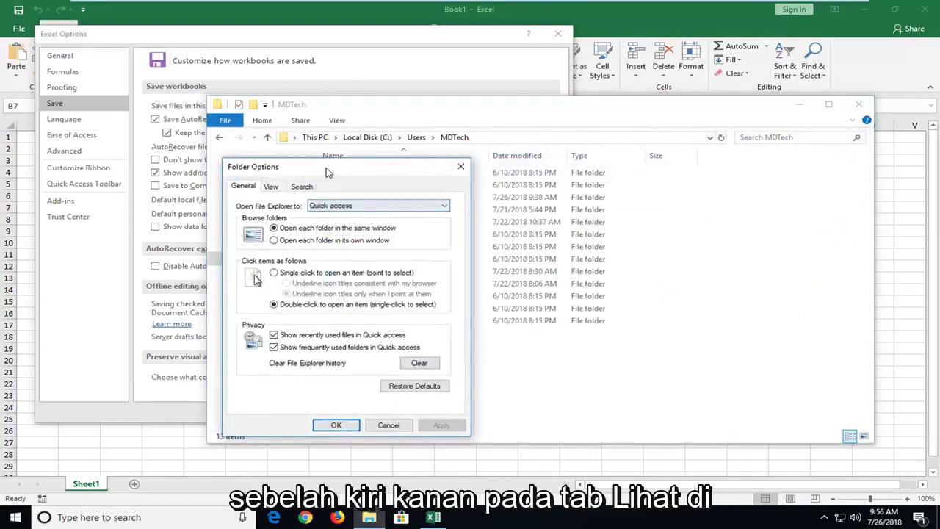
left_click_drag(329, 172, 486, 131)
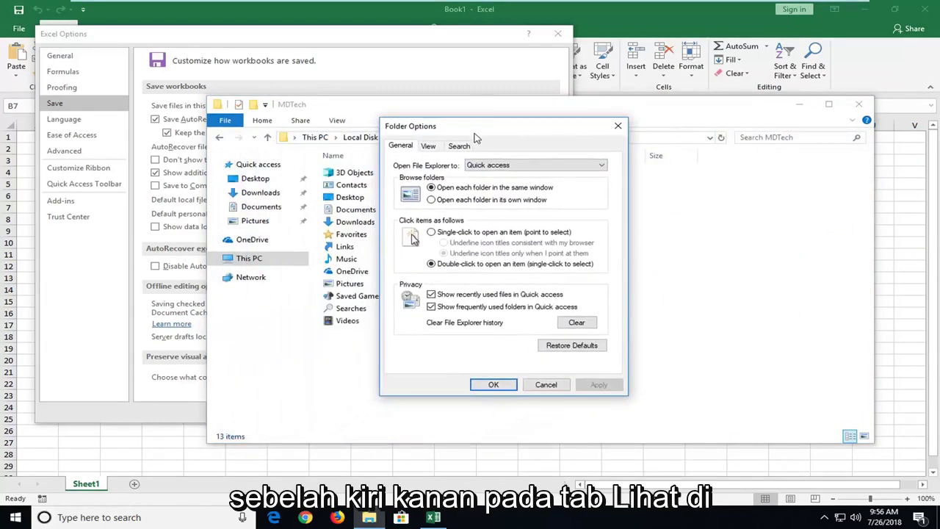
left_click(429, 146)
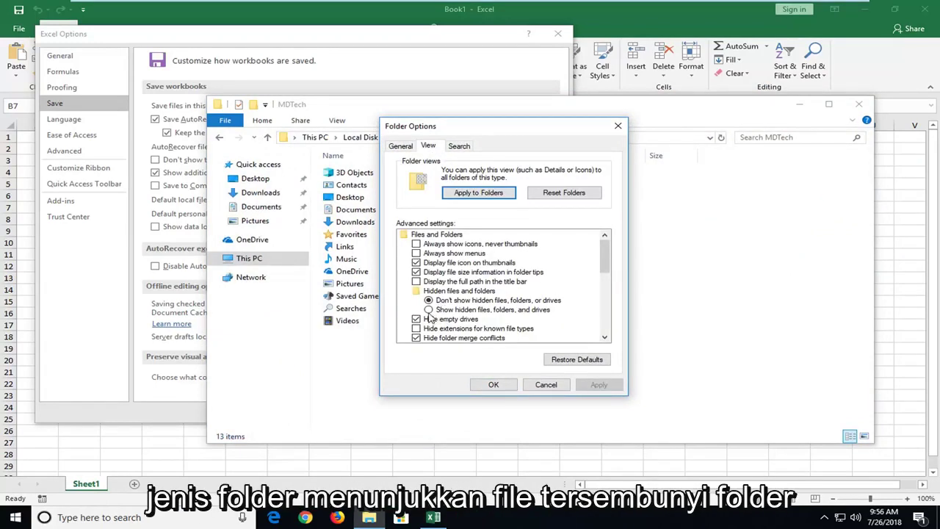
left_click(435, 310)
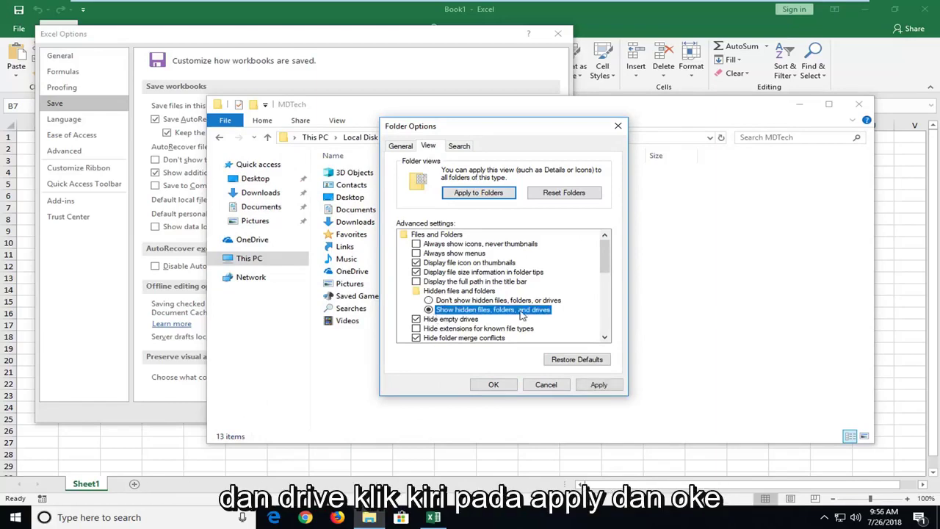
left_click(598, 385)
left_click(492, 385)
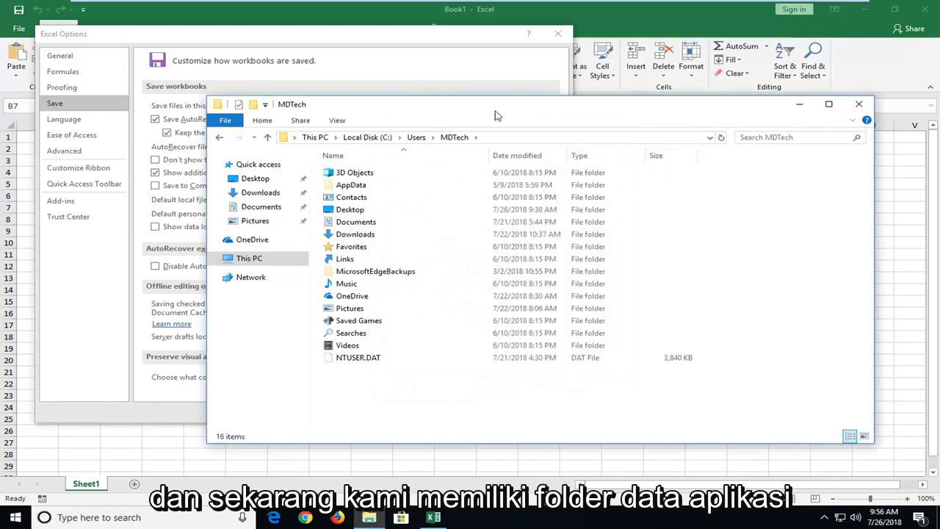
Browse through the now-visible AppData > Roaming > Microsoft > Excel folders.
left_click_drag(495, 111, 678, 101)
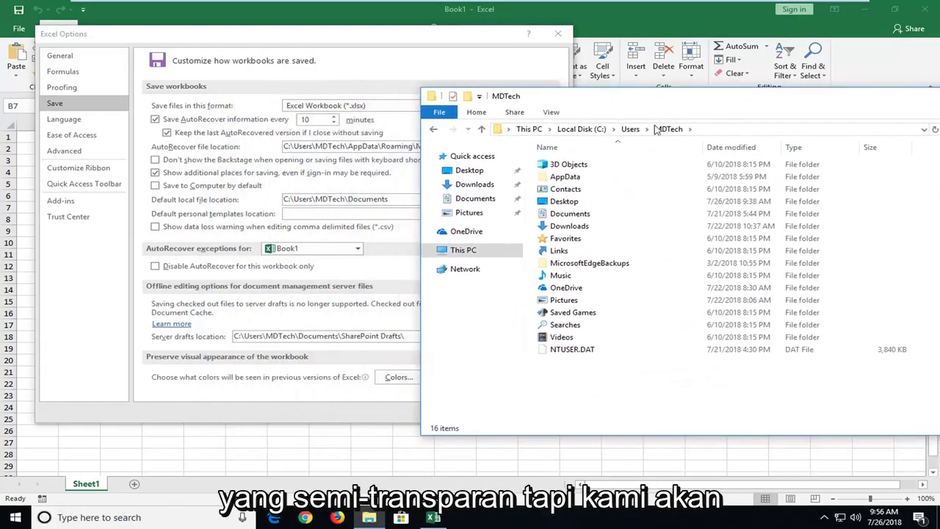
left_click(556, 177)
left_click_drag(587, 103, 633, 96)
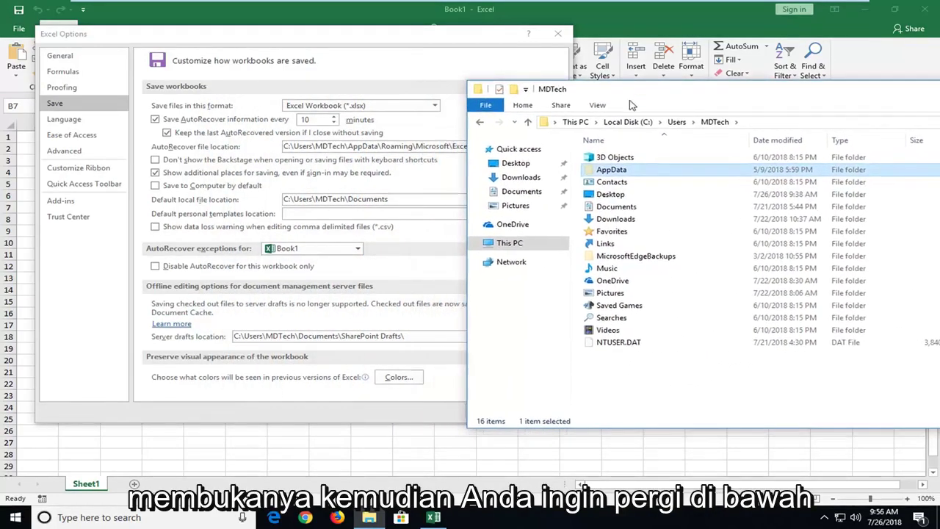
double_click(609, 174)
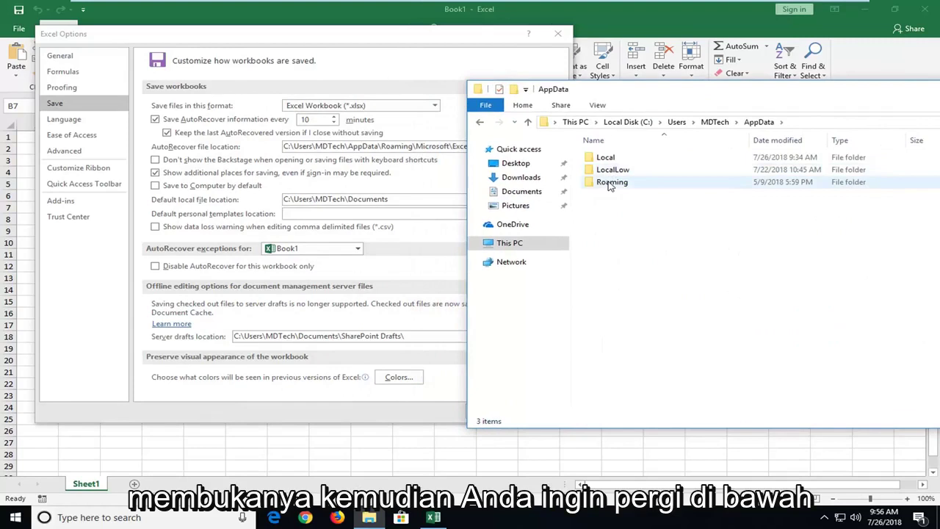
double_click(609, 183)
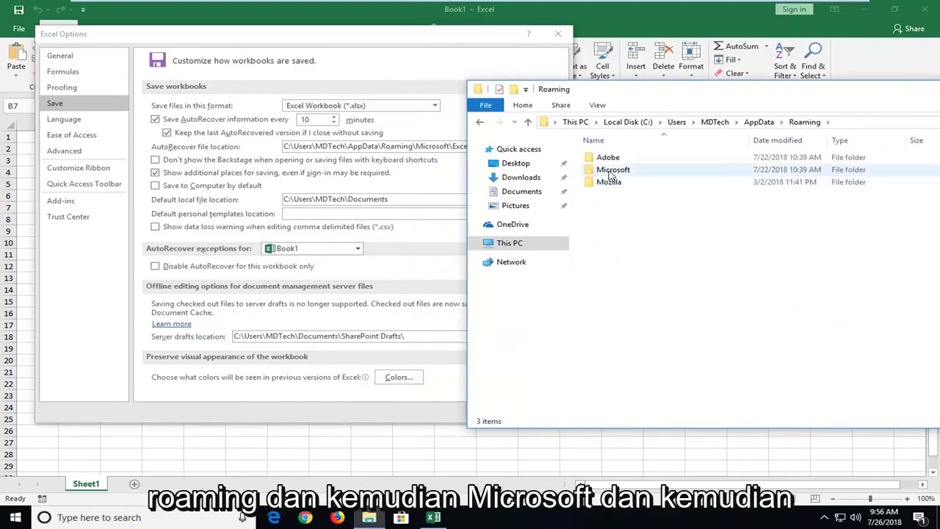
double_click(611, 169)
double_click(612, 194)
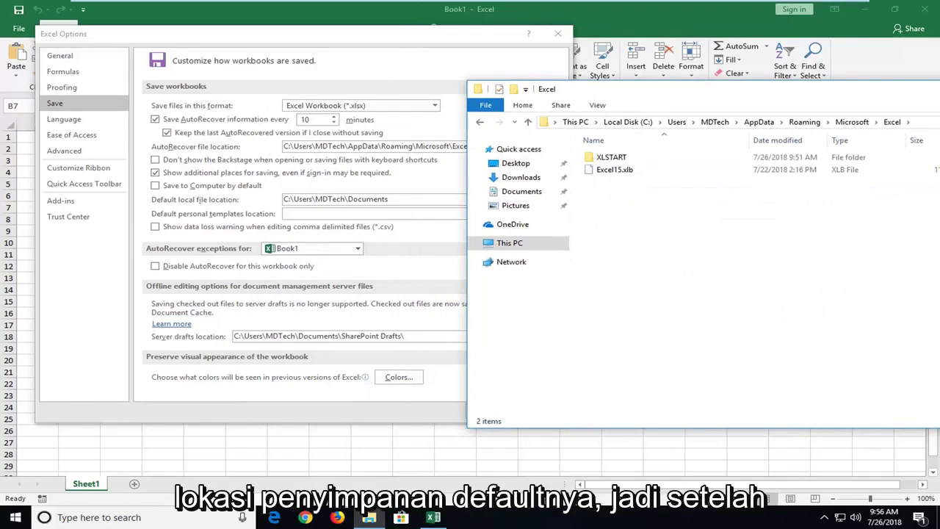
Look inside XLSTART, return to the Excel folder and select the Excel15.xlb file.
mouse_move(633, 93)
left_mouse_down()
mouse_move(661, 93)
mouse_move(624, 93)
left_mouse_up()
double_click(592, 156)
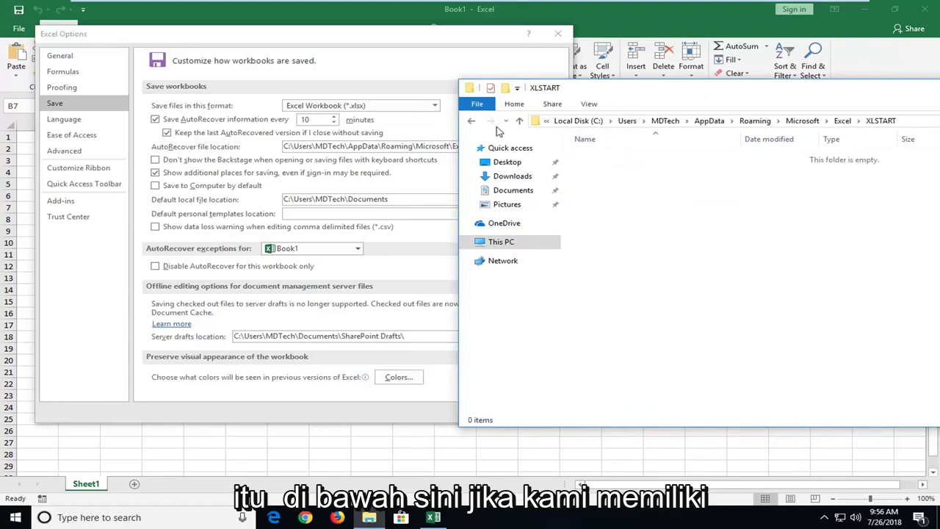
left_click_drag(664, 95, 502, 91)
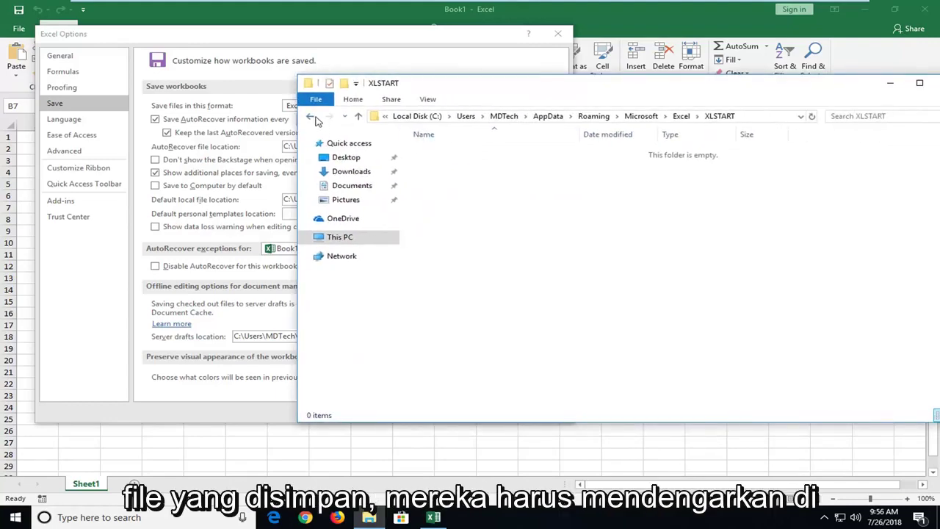
left_click(311, 118)
left_click(457, 166)
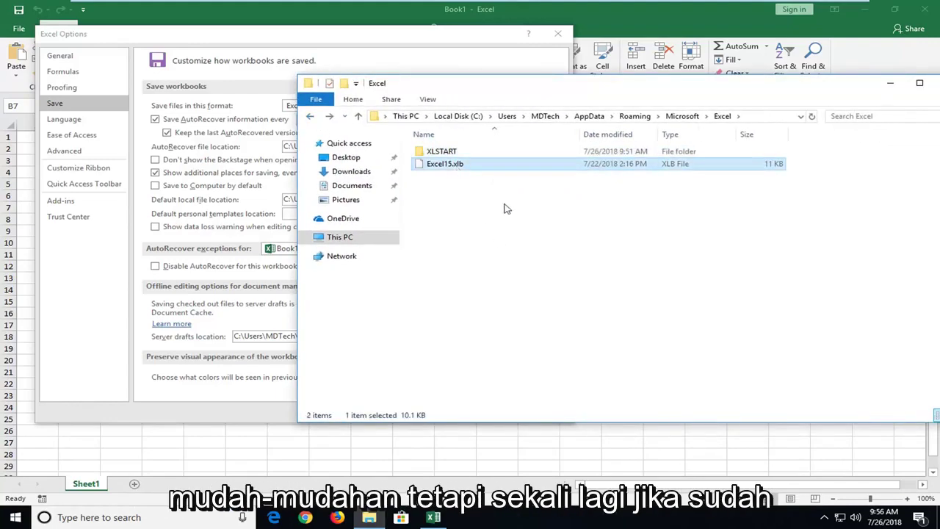
left_click_drag(692, 89, 614, 85)
Close File Explorer and lower the AutoRecover interval from 10 to 1 minute.
left_click(870, 78)
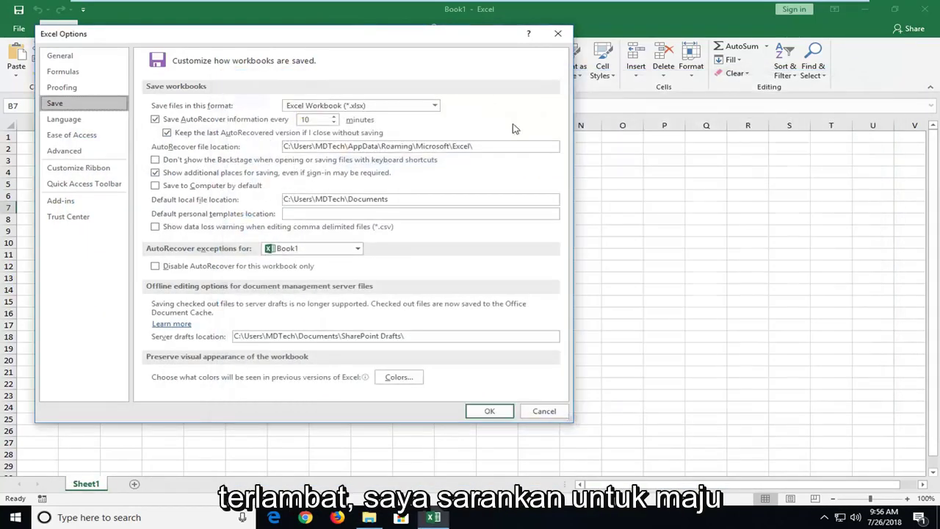
left_click(333, 123)
left_click(334, 123)
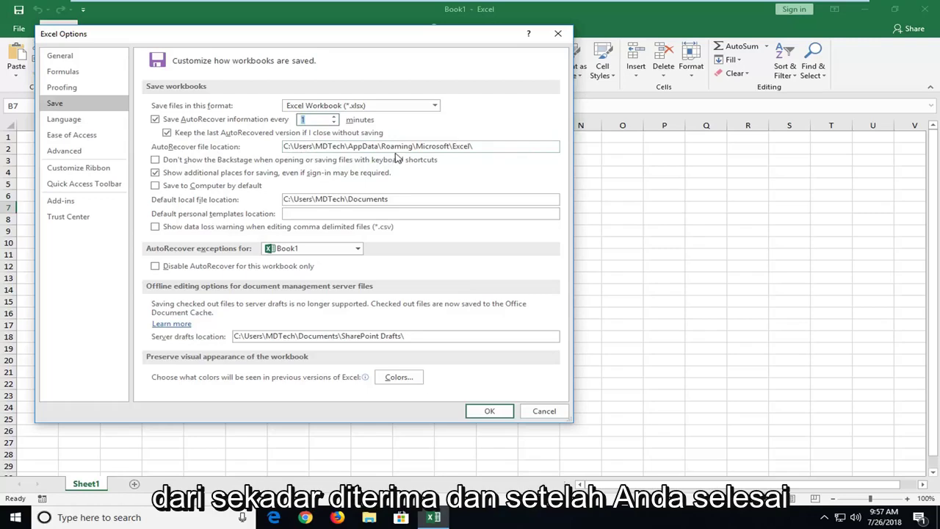
Close Excel Options with the 1-minute AutoRecover interval confirmed, returning to blank Book1.
left_click(491, 410)
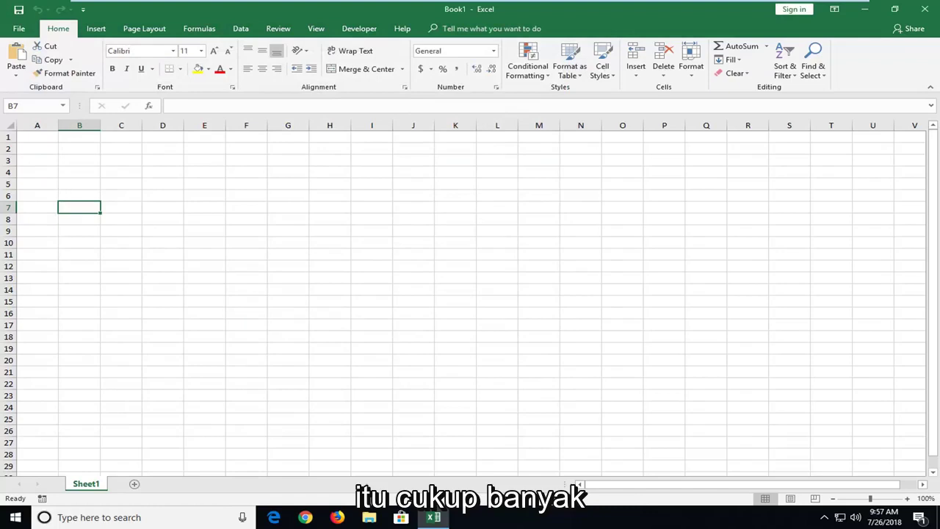